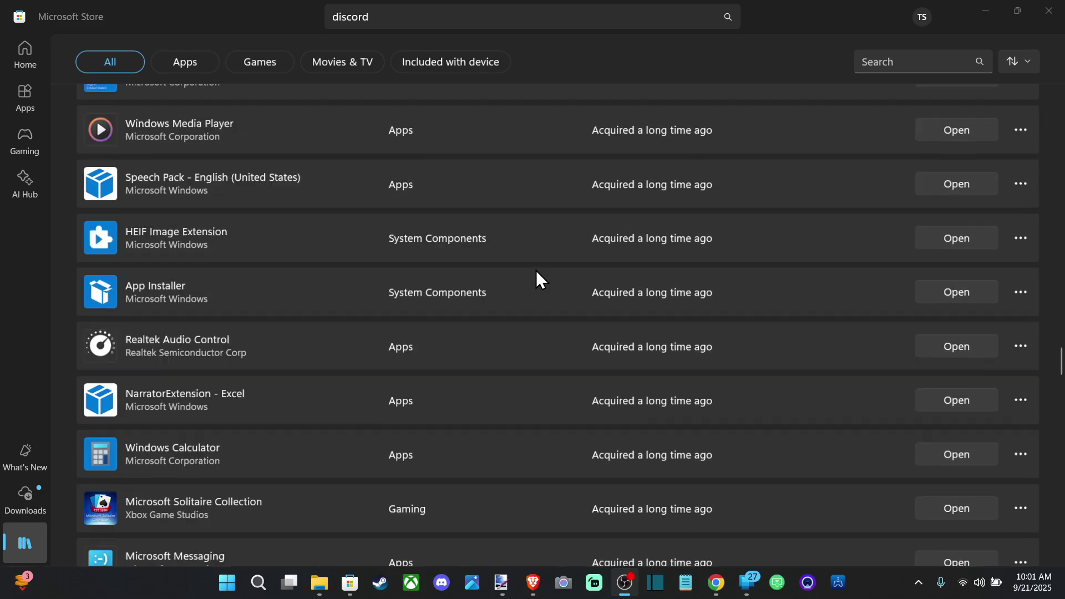
scroll(536, 274, down, 3)
scroll(534, 280, down, 4)
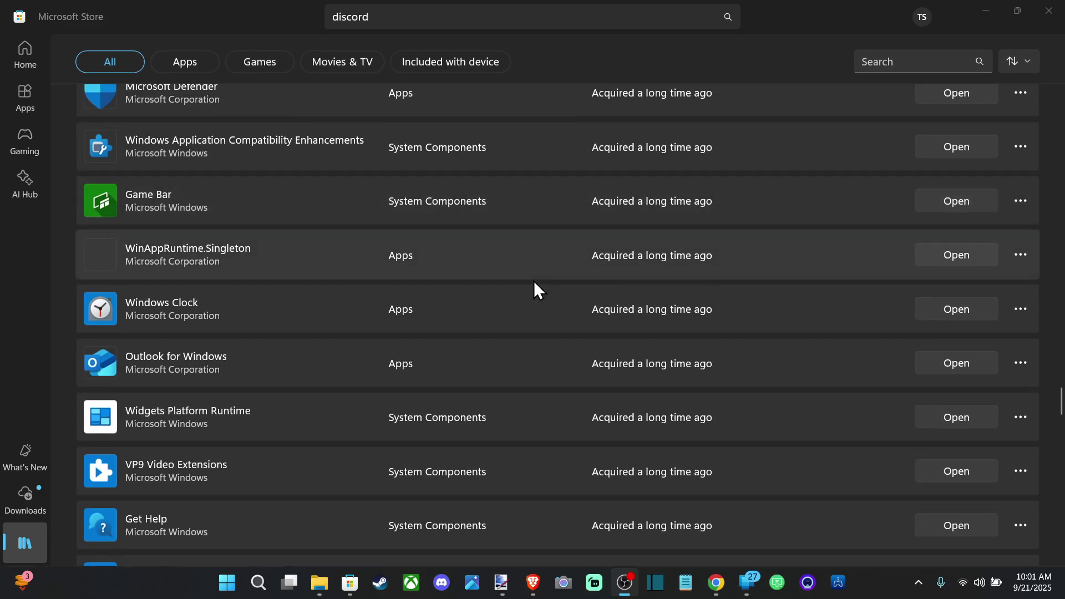
scroll(533, 269, down, 4)
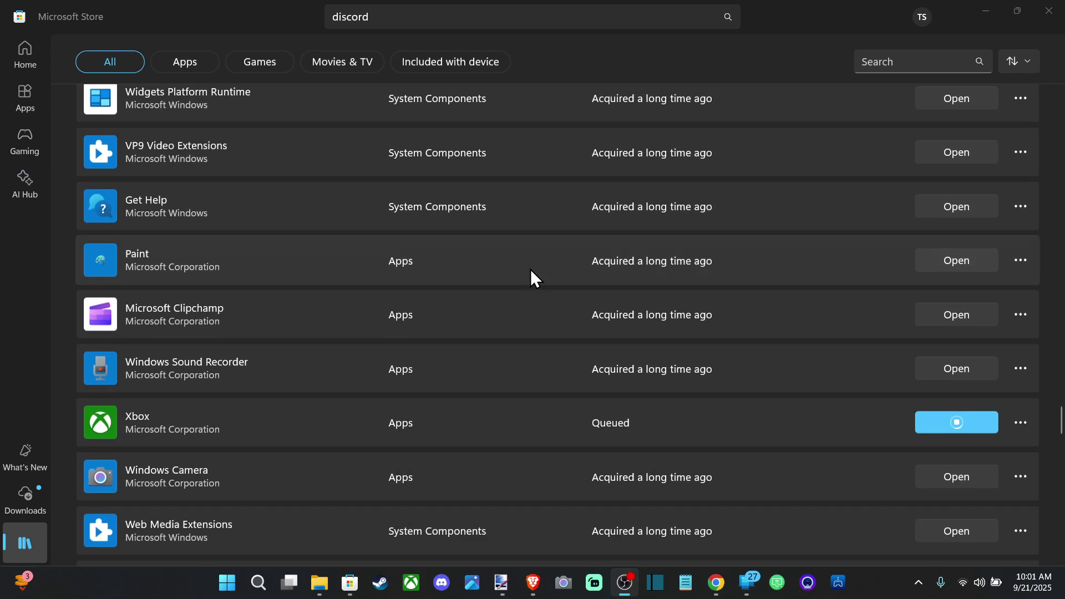
scroll(530, 270, down, 4)
scroll(530, 275, up, 3)
scroll(533, 279, up, 3)
scroll(534, 279, up, 5)
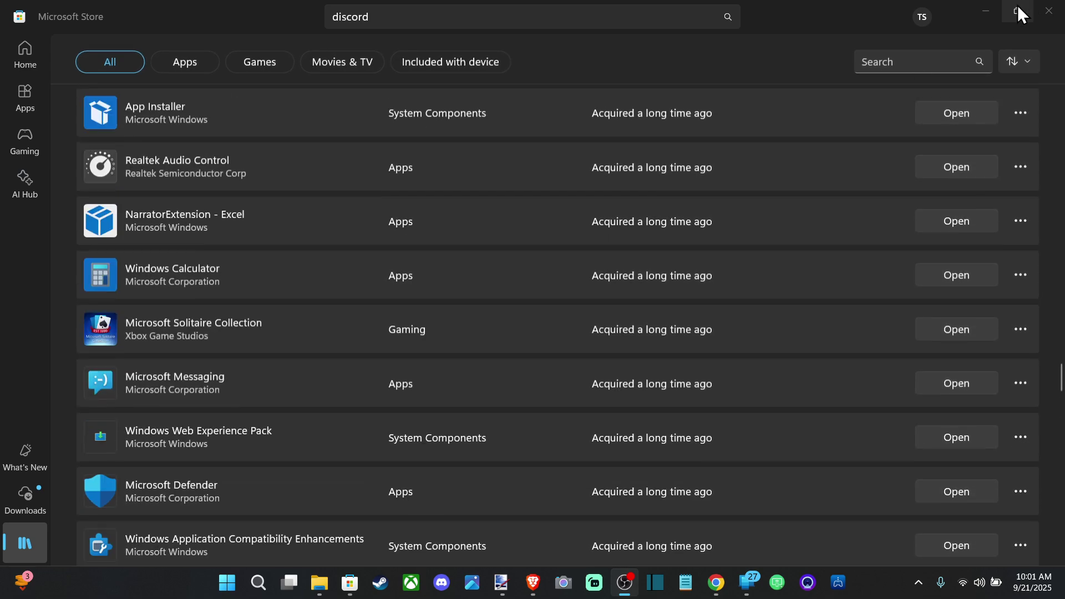
Step: Minimize the Microsoft Store window from its title bar to show the desktop
click(984, 12)
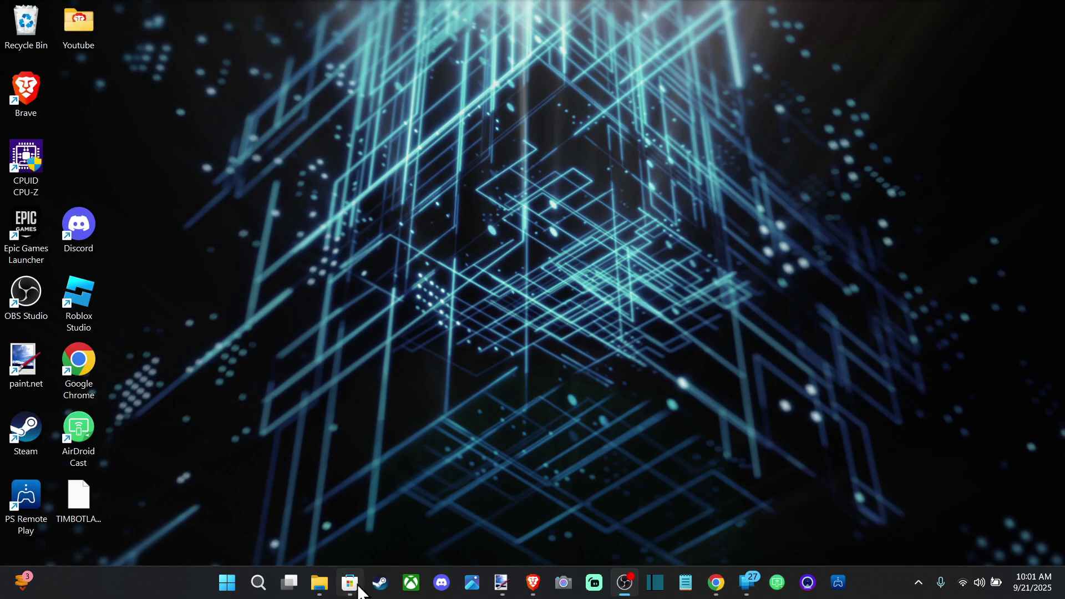
mouse_move(350, 583)
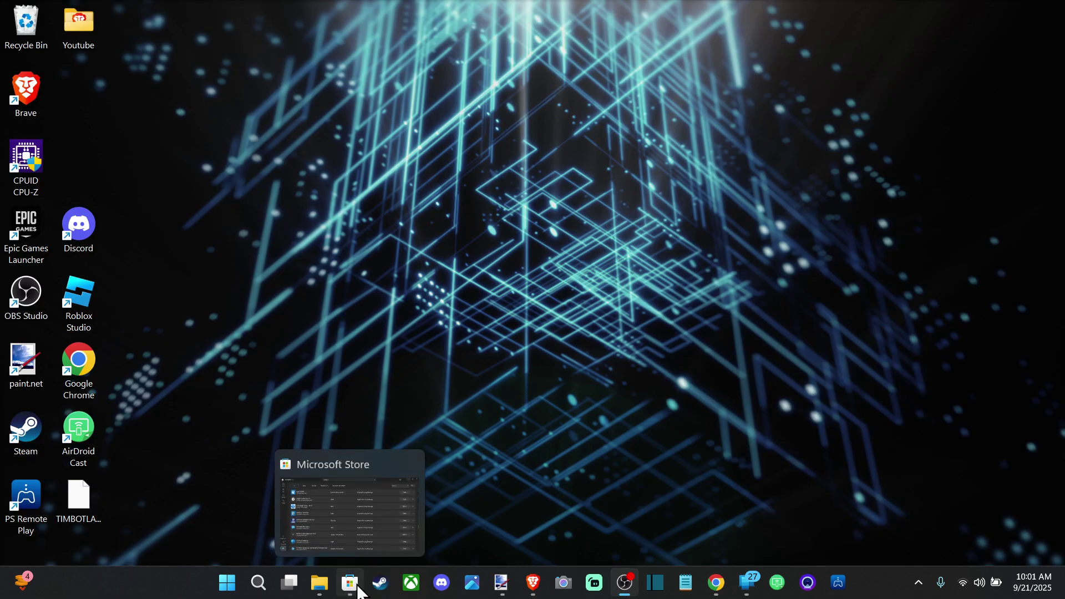
Step: Search Windows for 'mice' and relaunch Microsoft Store from the Best match result
click(258, 582)
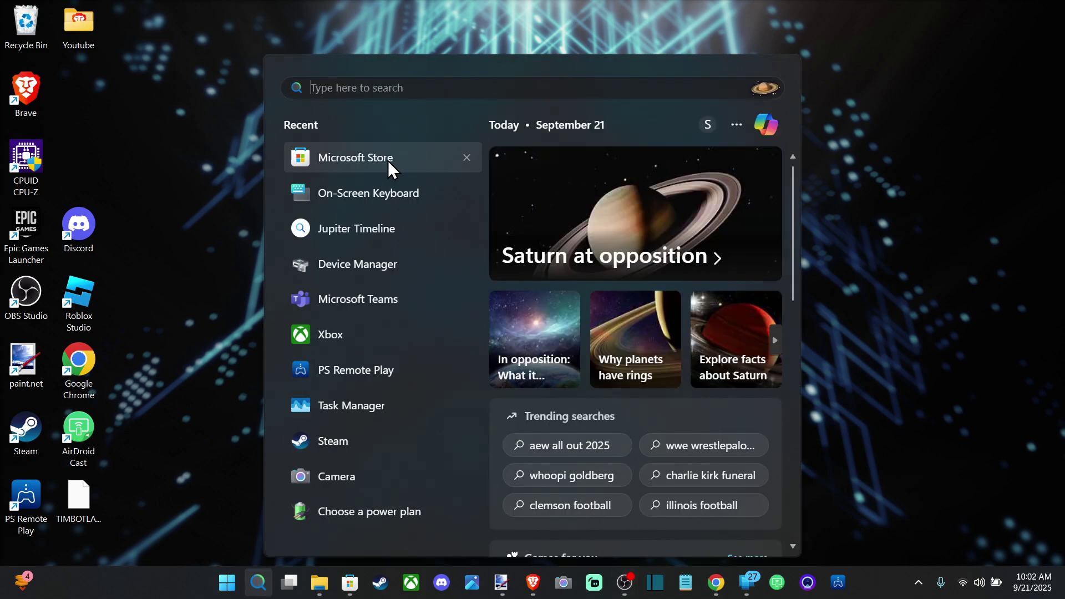
text(mice)
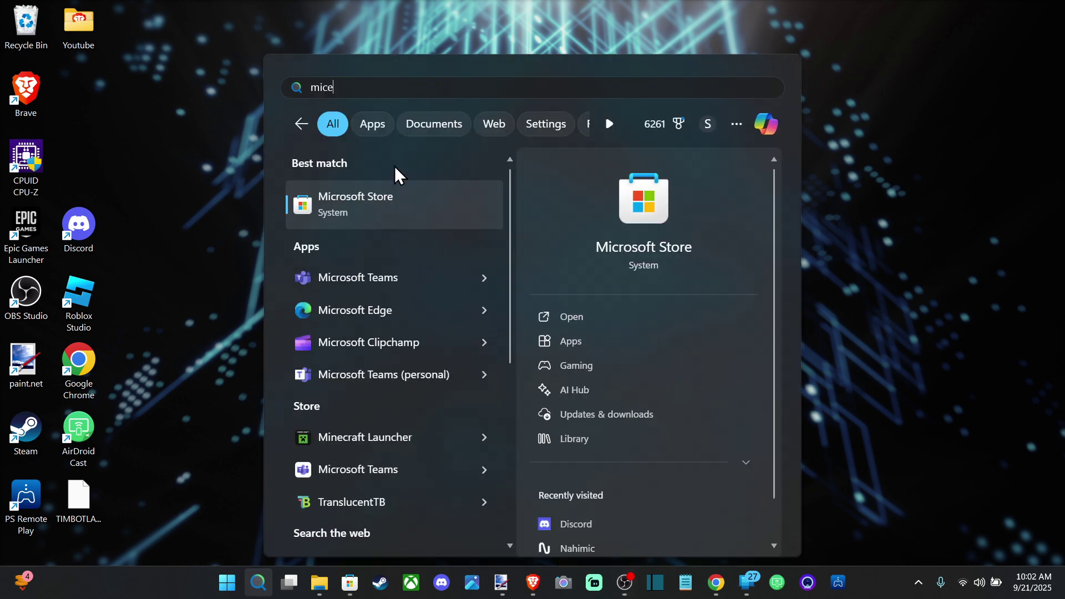
click(367, 223)
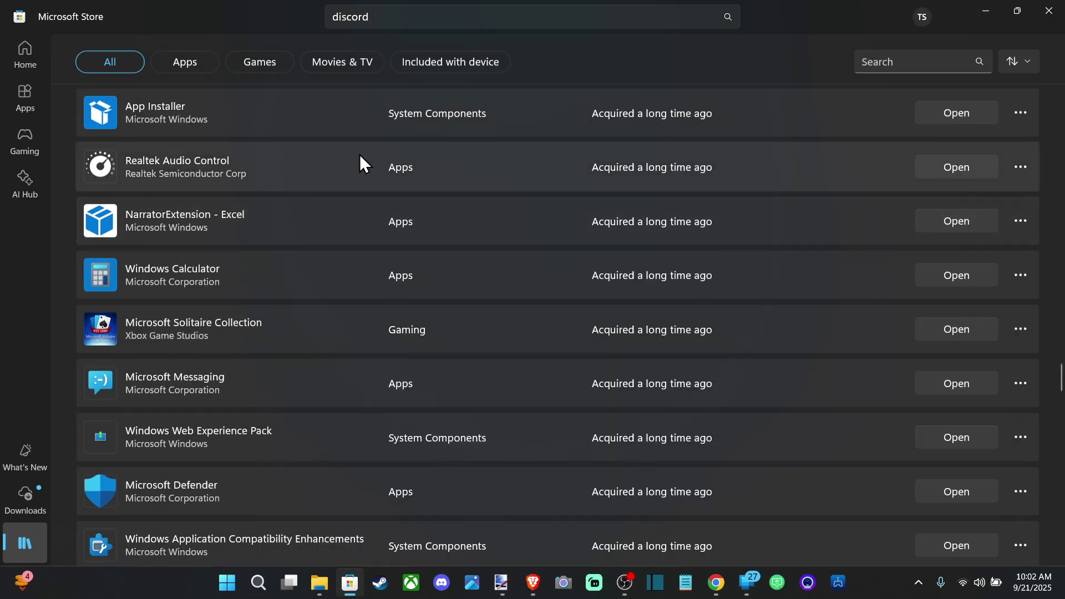
Step: Go to the Store Home page and advance the Trending apps carousel
click(37, 54)
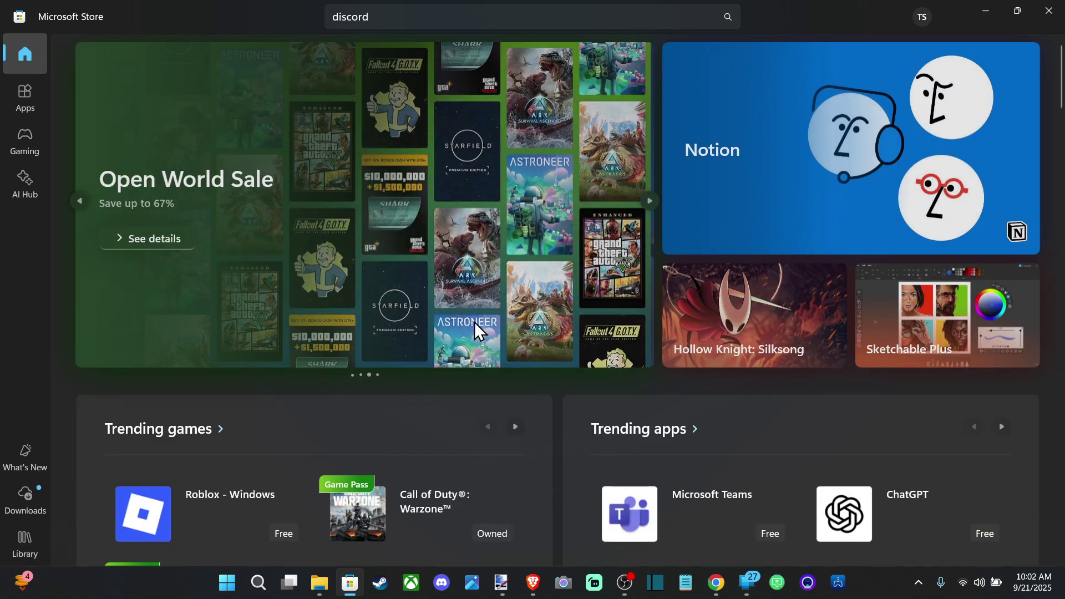
scroll(772, 465, down, 4)
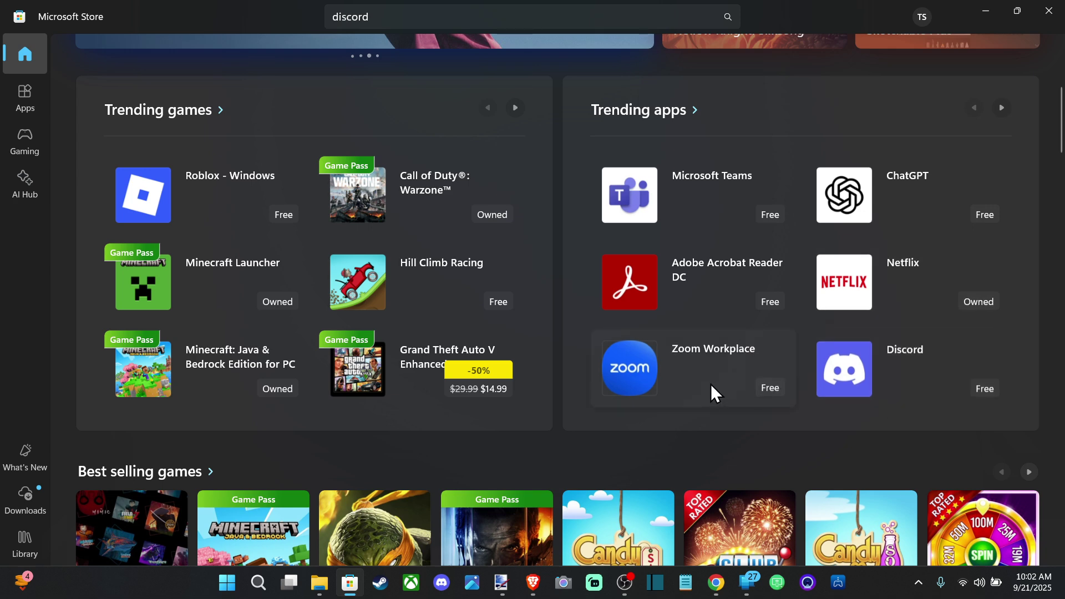
click(1002, 107)
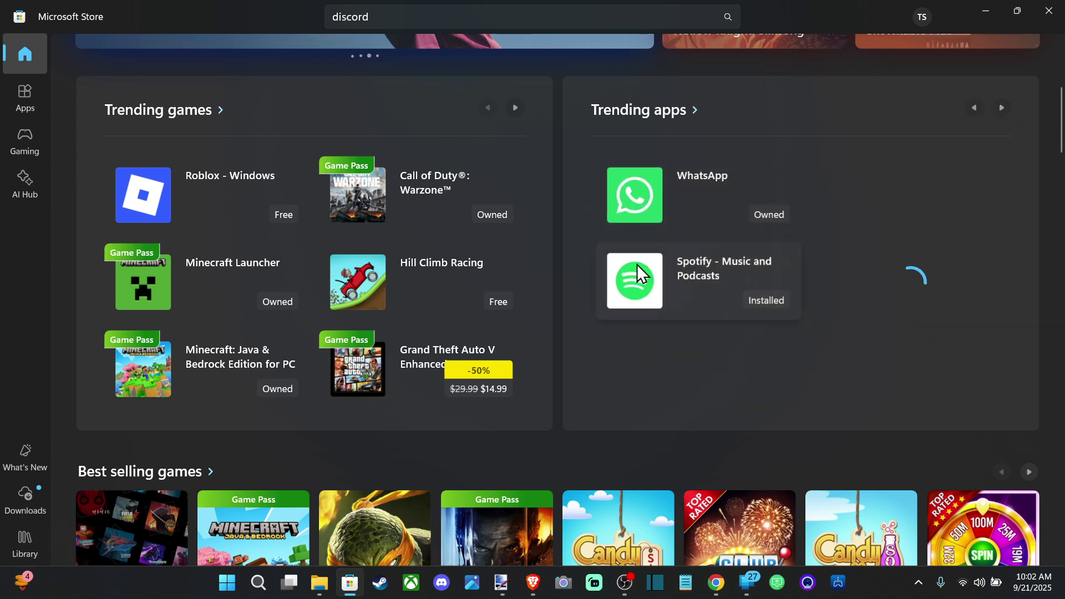
scroll(321, 374, down, 5)
scroll(254, 264, down, 1)
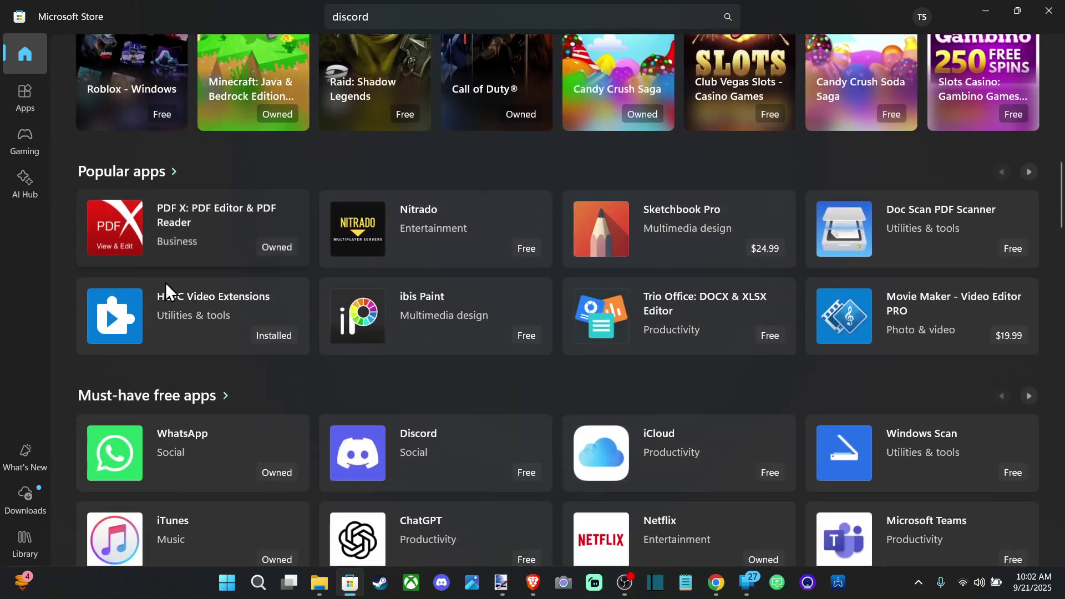
scroll(291, 347, down, 3)
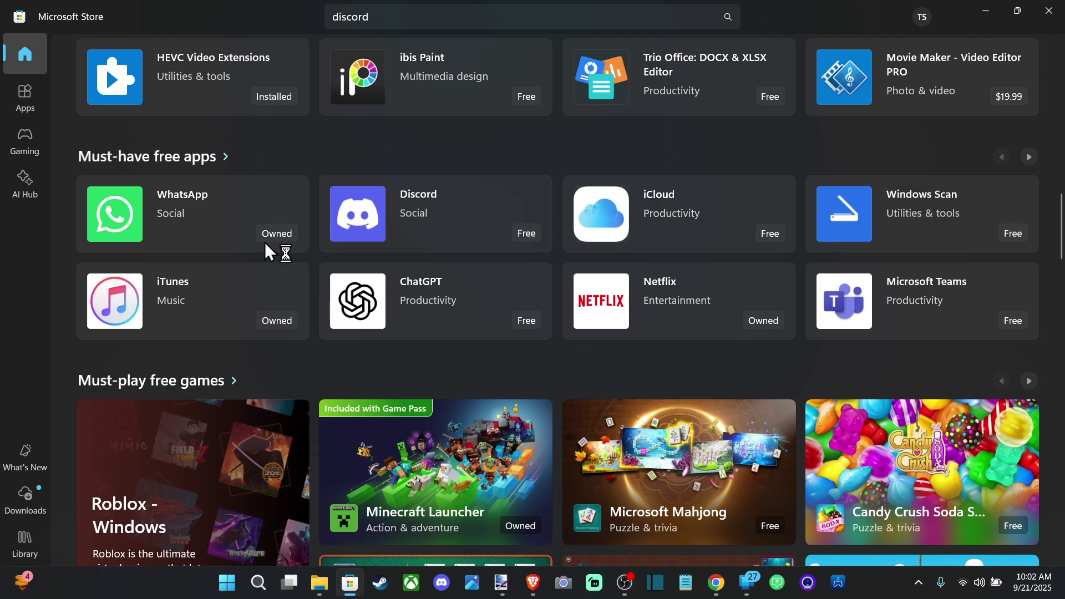
scroll(252, 247, up, 3)
Step: Show the 'discord' search suggestions, then dismiss them
click(423, 15)
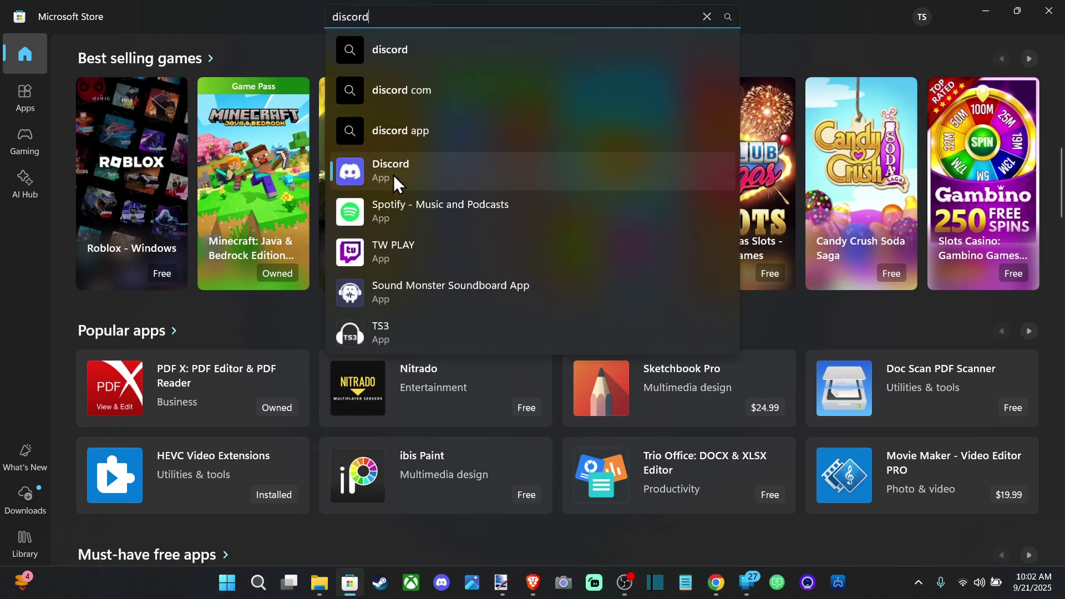
click(399, 179)
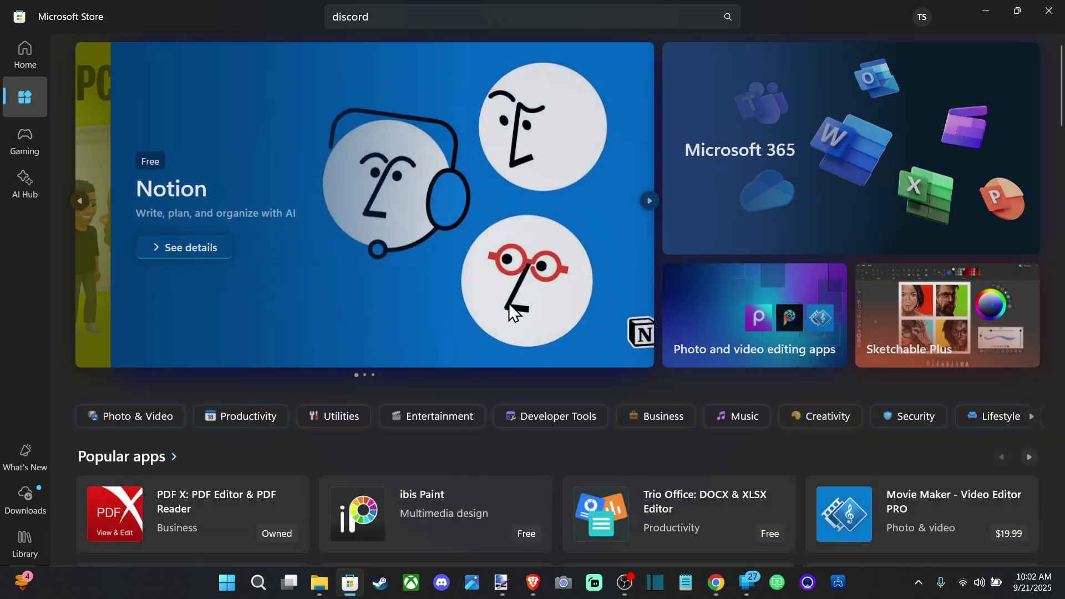
scroll(785, 438, down, 2)
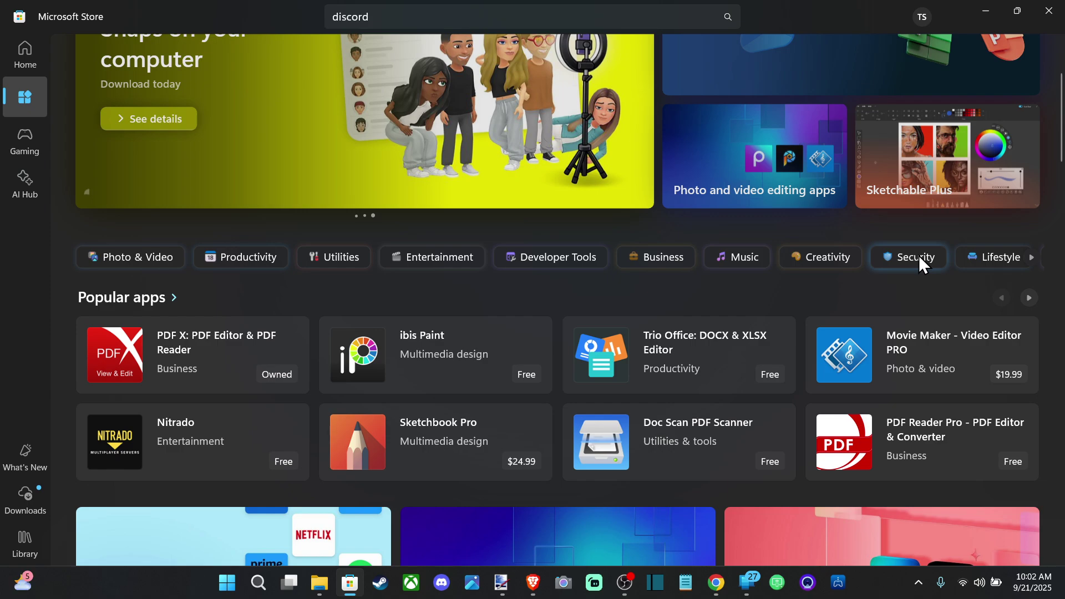
scroll(526, 374, down, 3)
scroll(520, 371, down, 3)
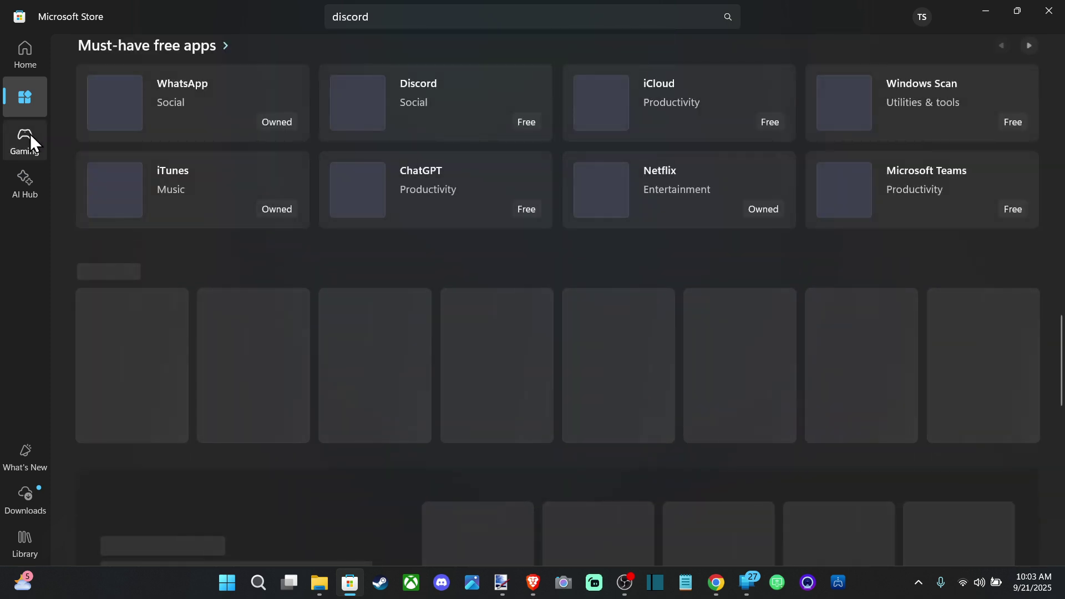
Step: Switch to the Gaming category to view best-selling and Game Pass games
click(35, 142)
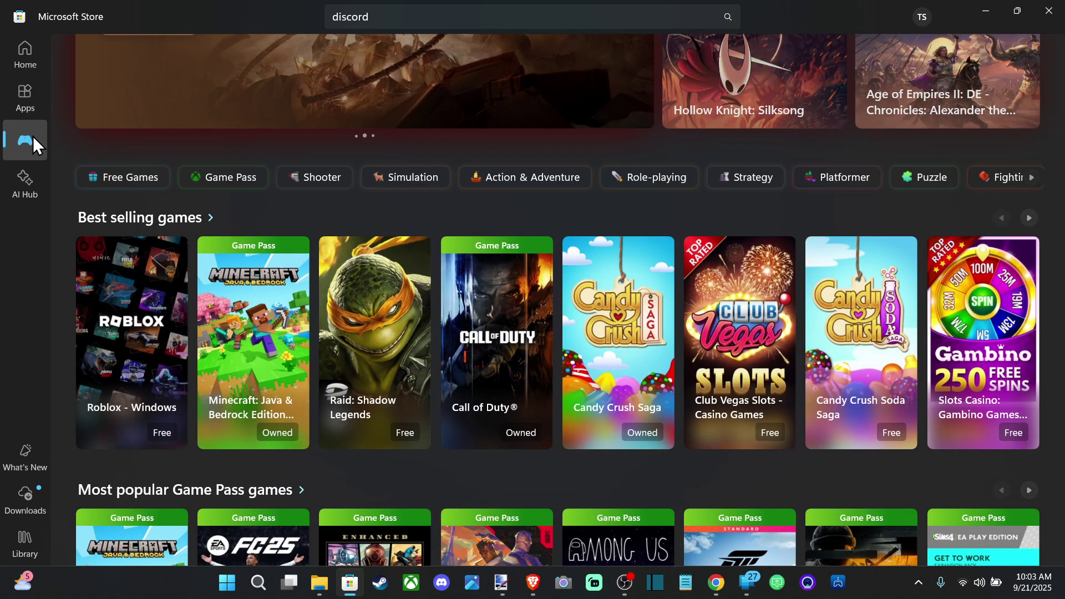
scroll(480, 310, down, 2)
scroll(480, 309, down, 1)
scroll(480, 301, down, 1)
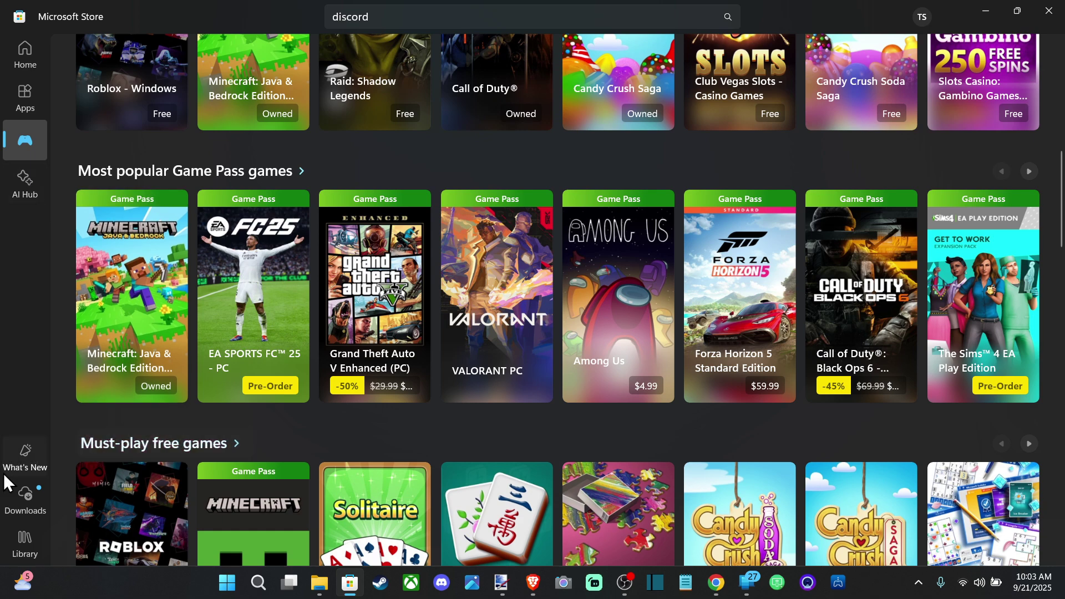
Step: On Updates & downloads, update Microsoft People and check for updates, then view Library
click(25, 510)
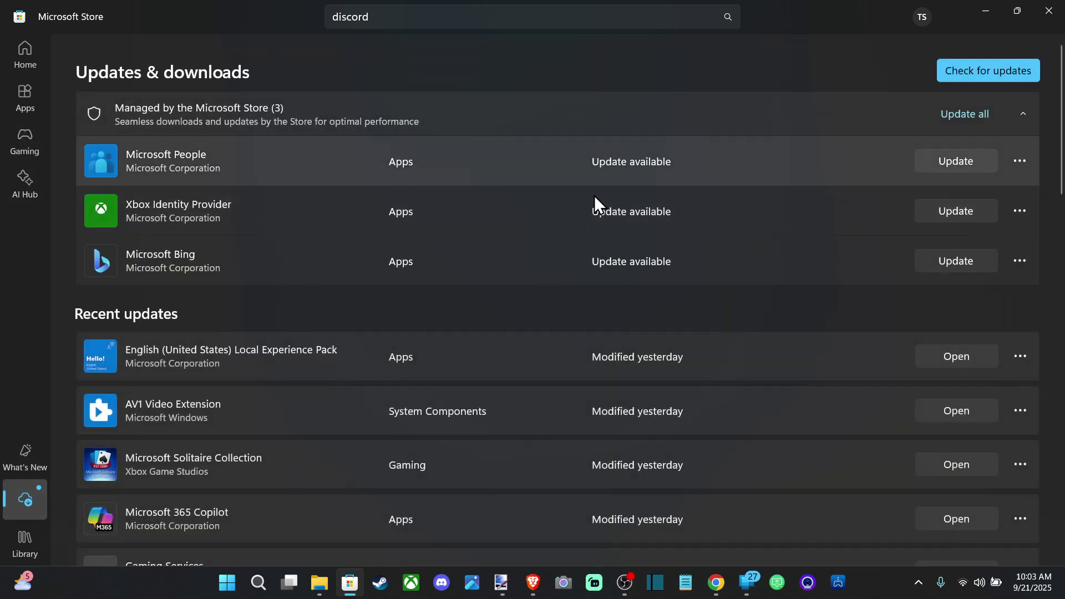
click(953, 158)
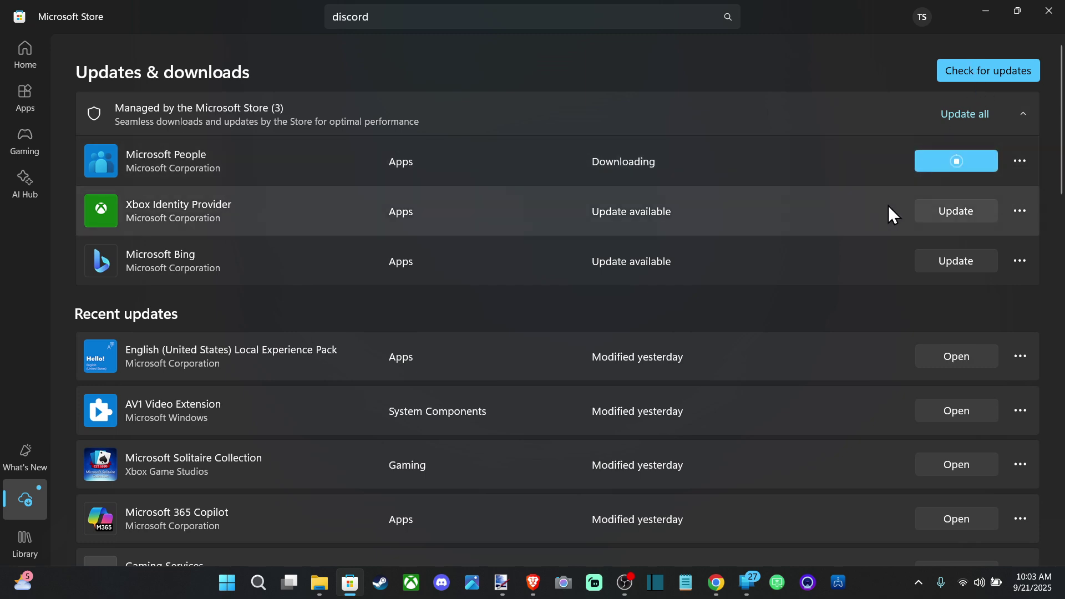
click(981, 68)
scroll(643, 284, down, 3)
scroll(627, 276, down, 5)
scroll(570, 258, down, 4)
scroll(704, 248, up, 10)
scroll(705, 199, up, 3)
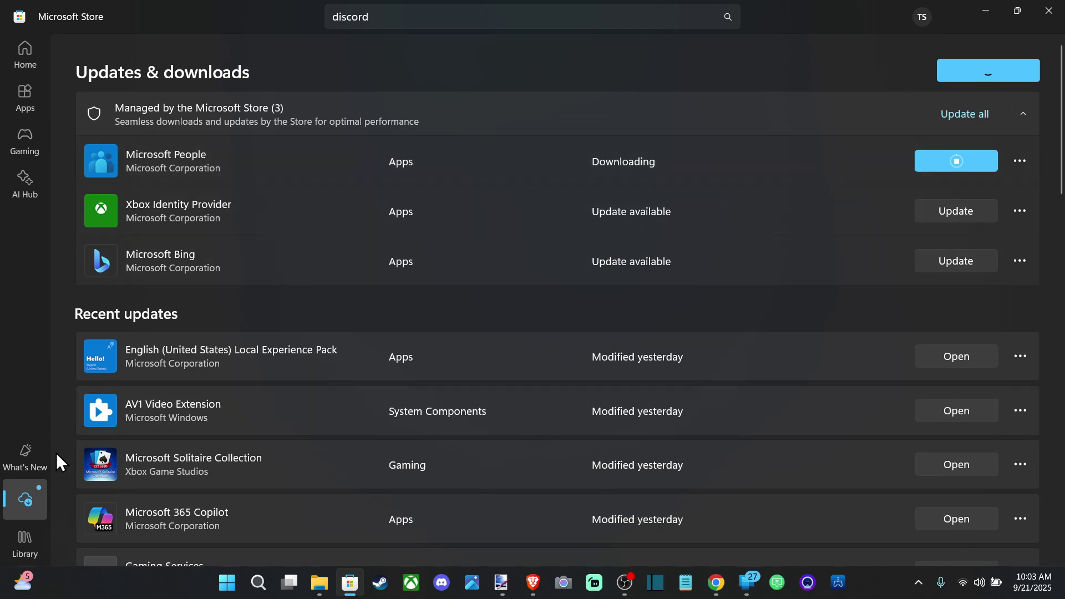
click(39, 545)
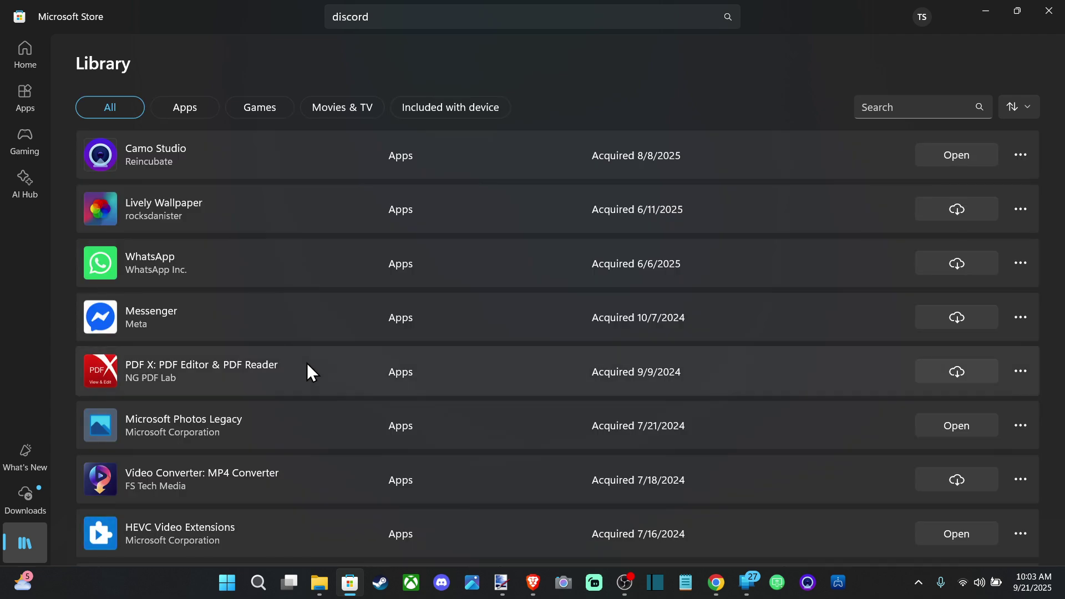
scroll(566, 261, down, 1)
scroll(832, 234, up, 1)
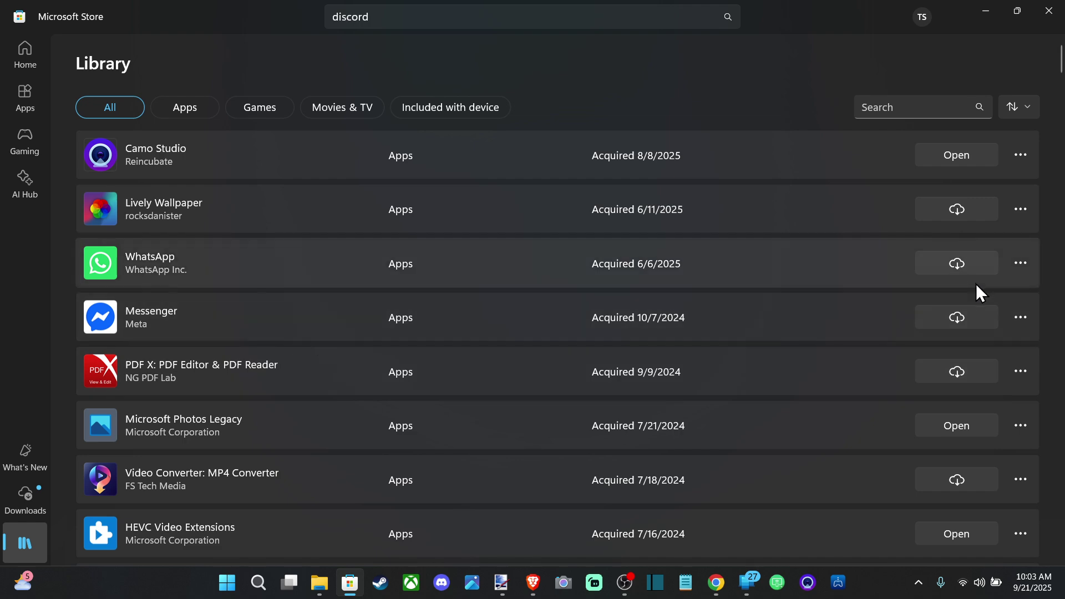
scroll(872, 296, down, 2)
scroll(873, 295, down, 2)
scroll(873, 295, down, 3)
scroll(873, 296, down, 2)
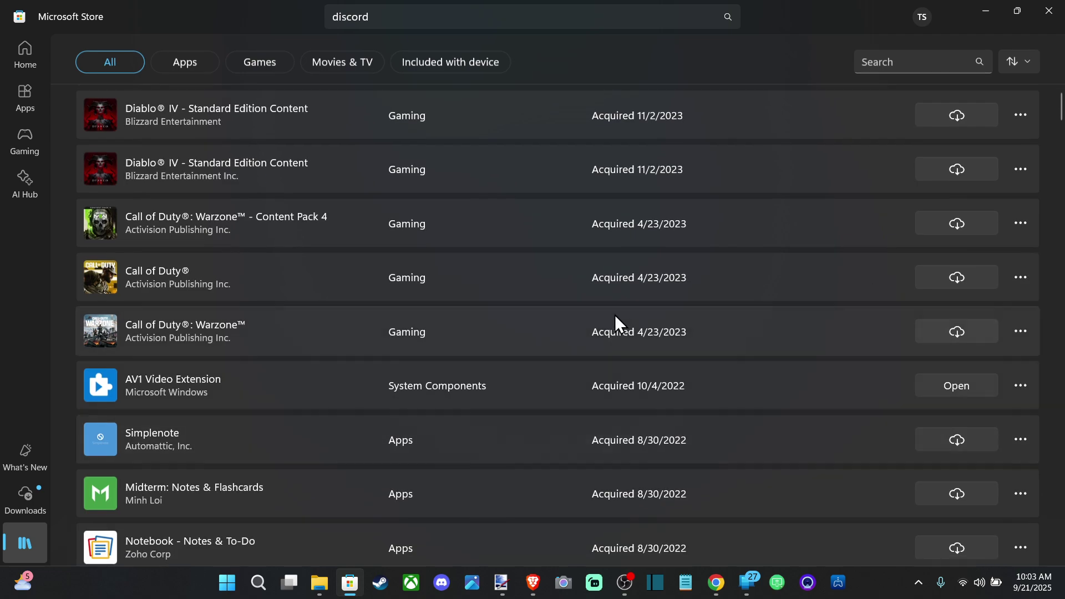
scroll(692, 368, down, 3)
scroll(780, 420, down, 3)
scroll(808, 396, down, 3)
scroll(790, 379, down, 5)
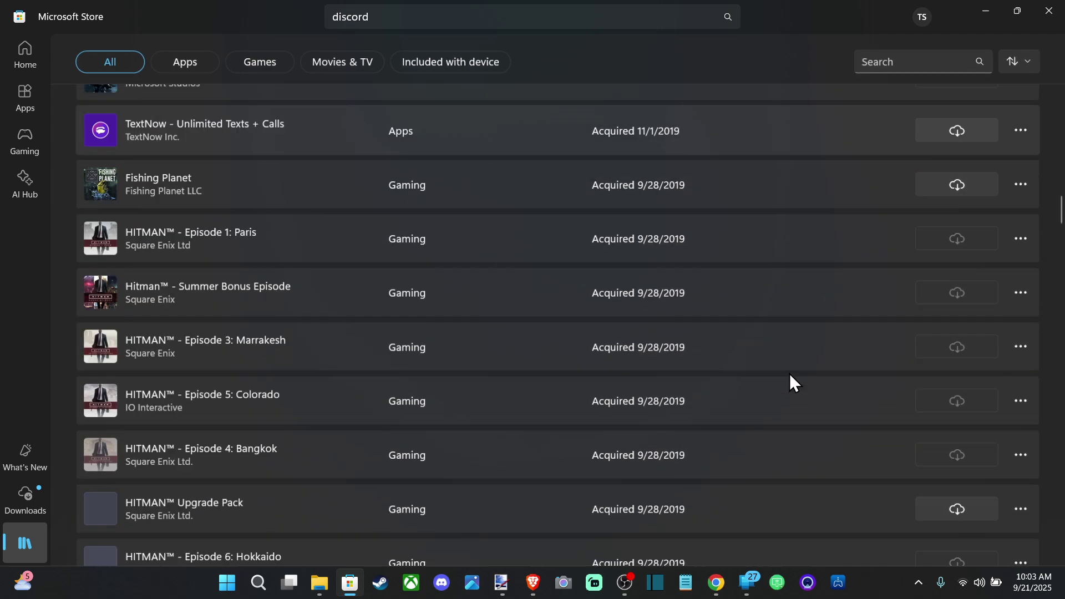
scroll(794, 382, down, 5)
scroll(999, 333, down, 10)
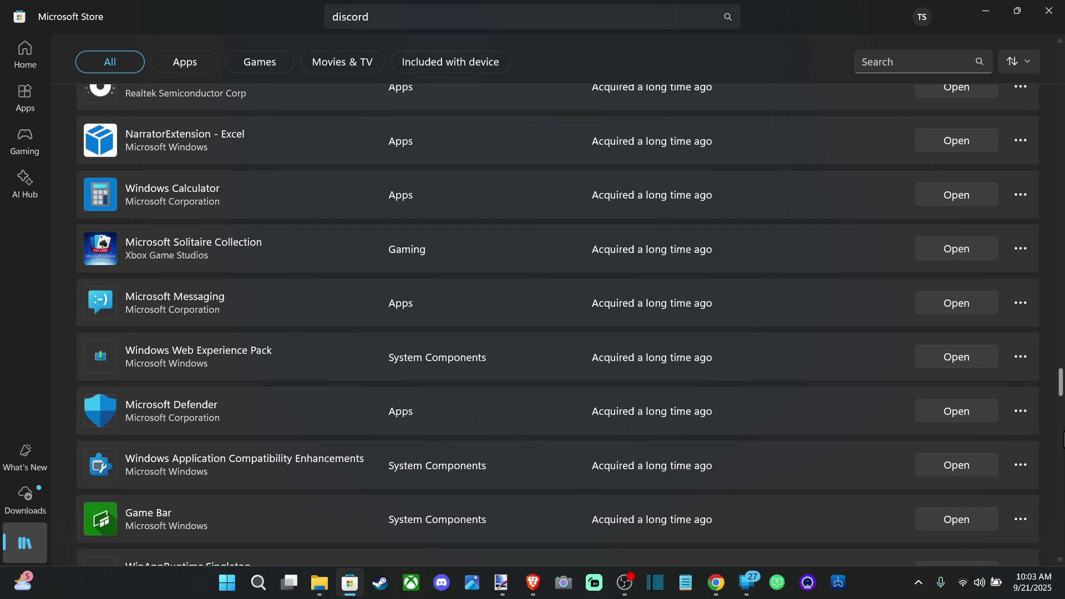
drag(1062, 390, 1062, 554)
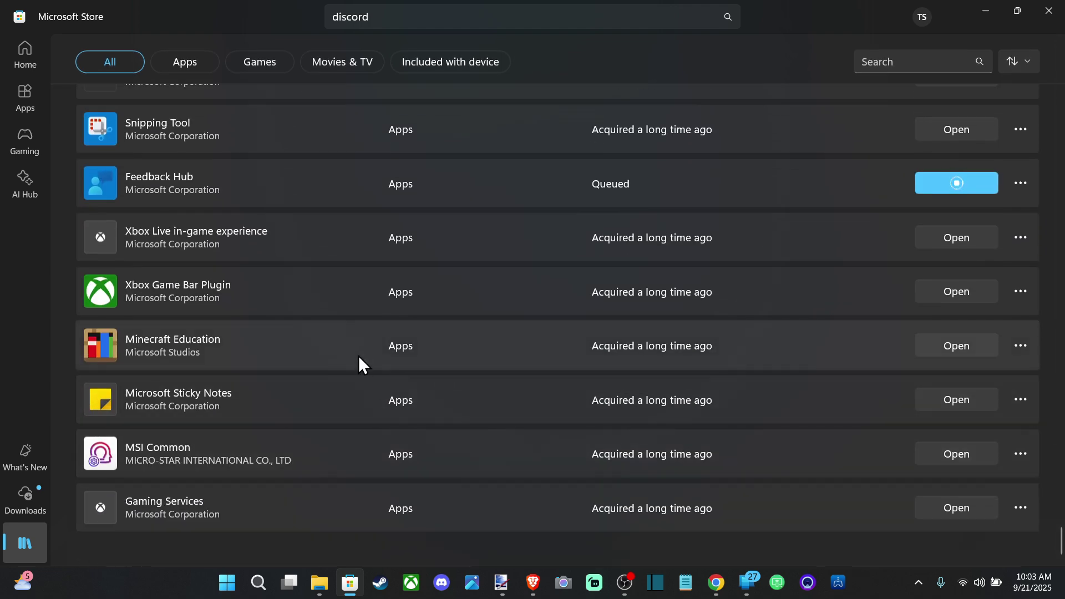
scroll(330, 359, up, 2)
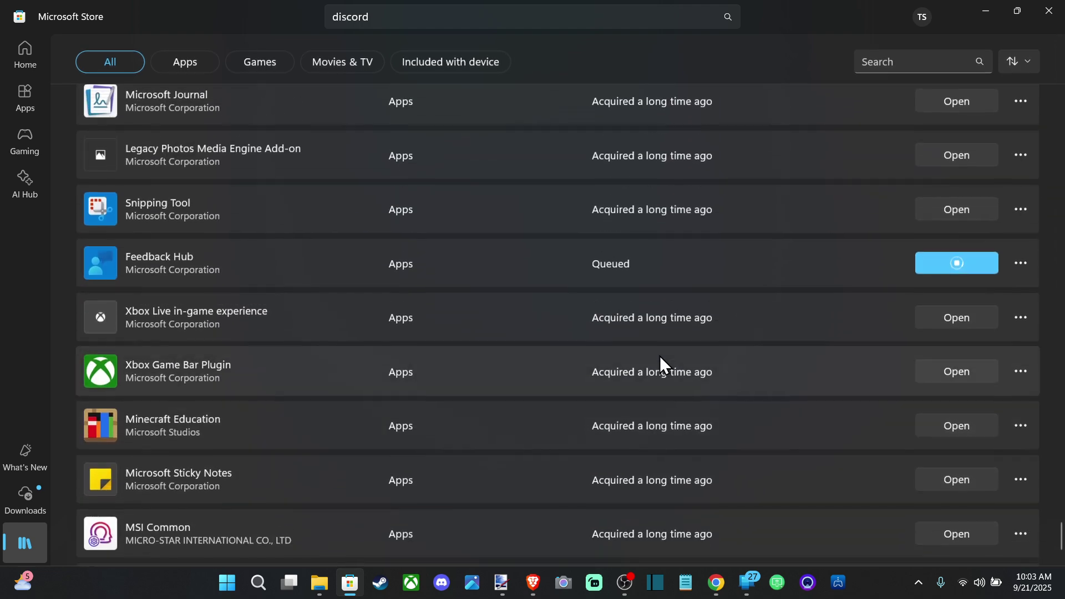
scroll(659, 356, up, 5)
scroll(625, 333, up, 1)
scroll(500, 284, up, 5)
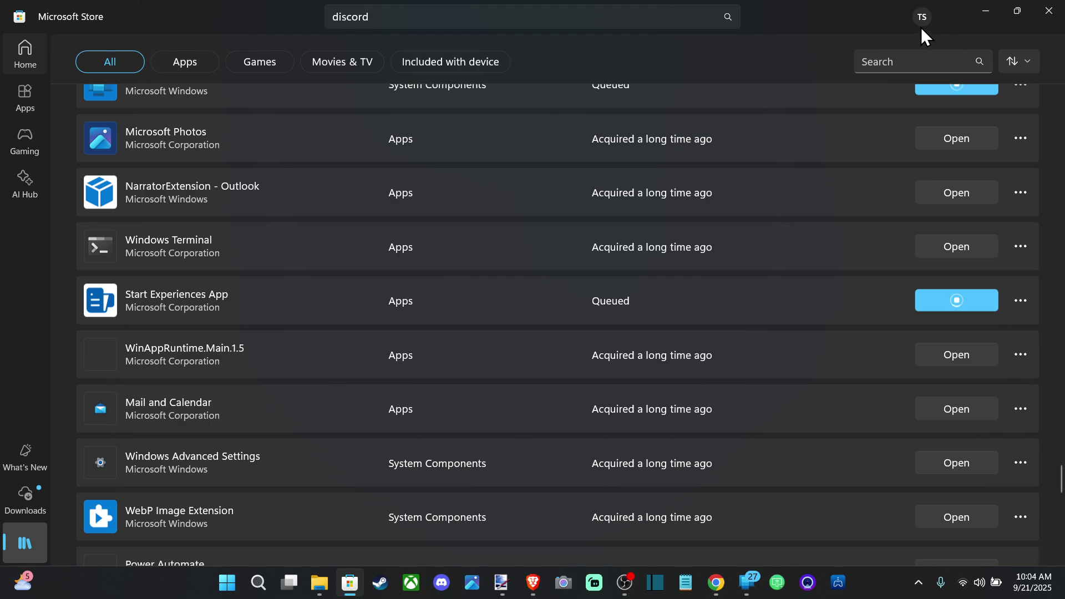
Step: Navigate back from the Library to the Store's Home recommendations with Alt+Left
key(alt+Left)
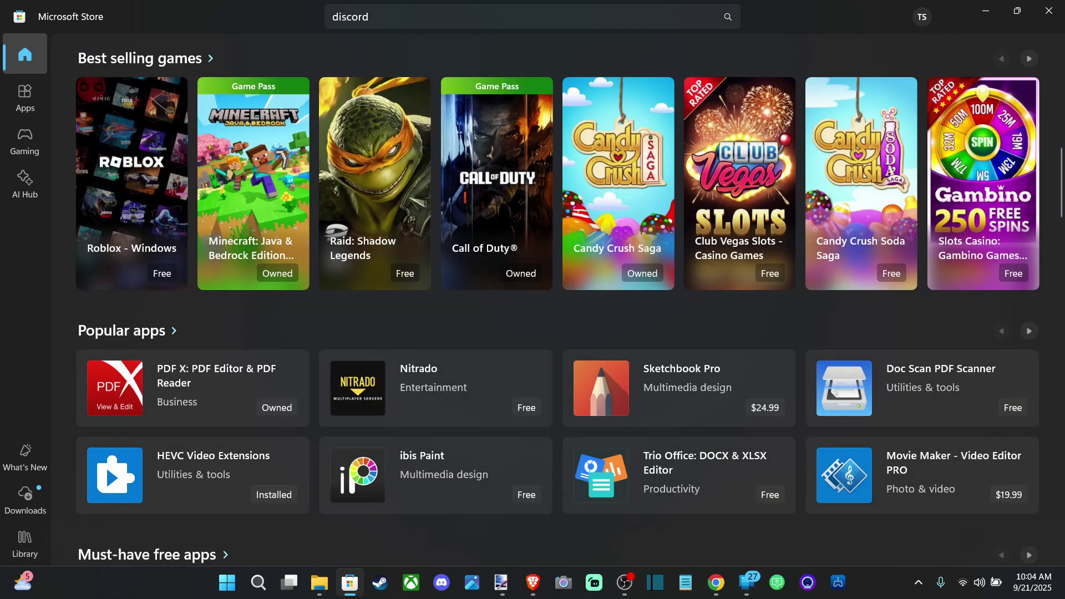